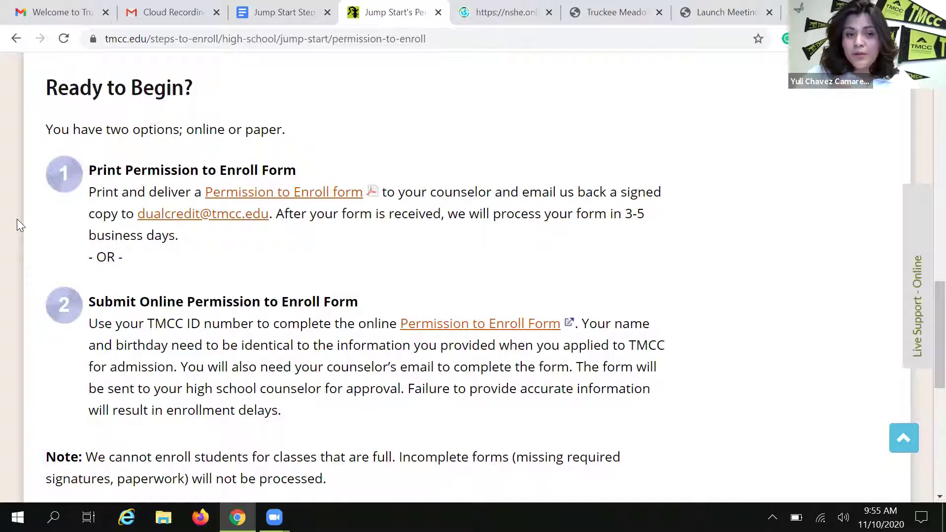
Bring up the link menu for the paper Permission to Enroll form
{"action": "right_click", "coordinate": [279, 195]}
Open the Permission to Enroll: High School Students PDF in a new tab and scroll through both pages
{"action": "left_click", "coordinate": [305, 209]}
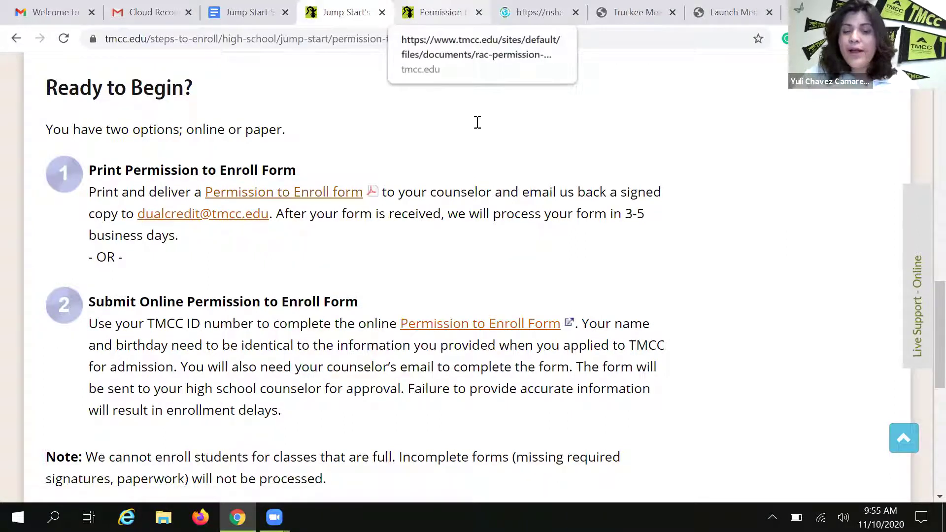
{"action": "left_click", "coordinate": [441, 12]}
{"action": "scroll", "coordinate": [537, 404], "scroll_direction": "down", "scroll_amount": 5}
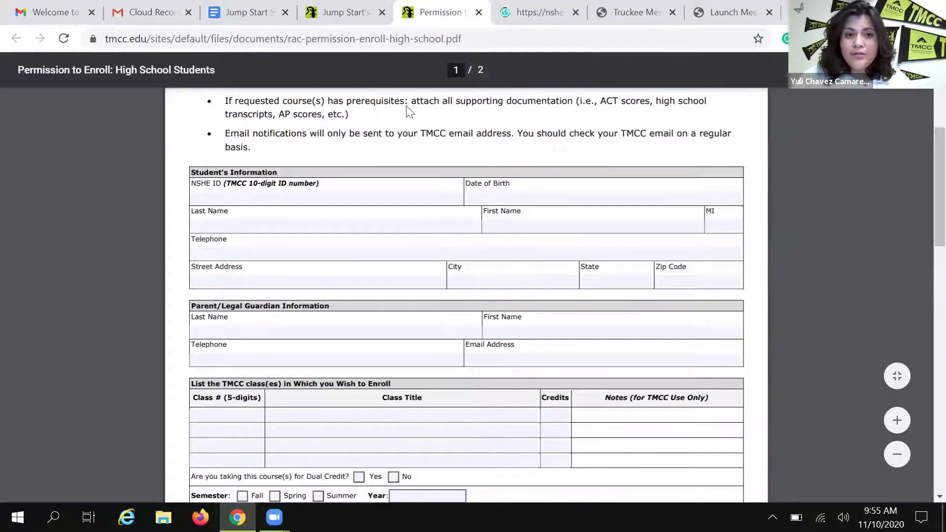
{"action": "scroll", "coordinate": [358, 279], "scroll_direction": "down", "scroll_amount": 12}
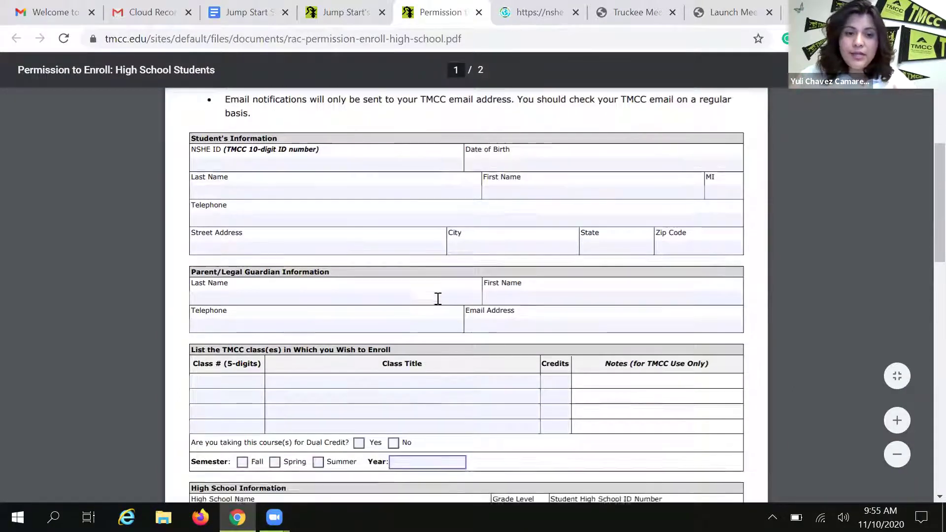
{"action": "scroll", "coordinate": [288, 229], "scroll_direction": "up", "scroll_amount": 1}
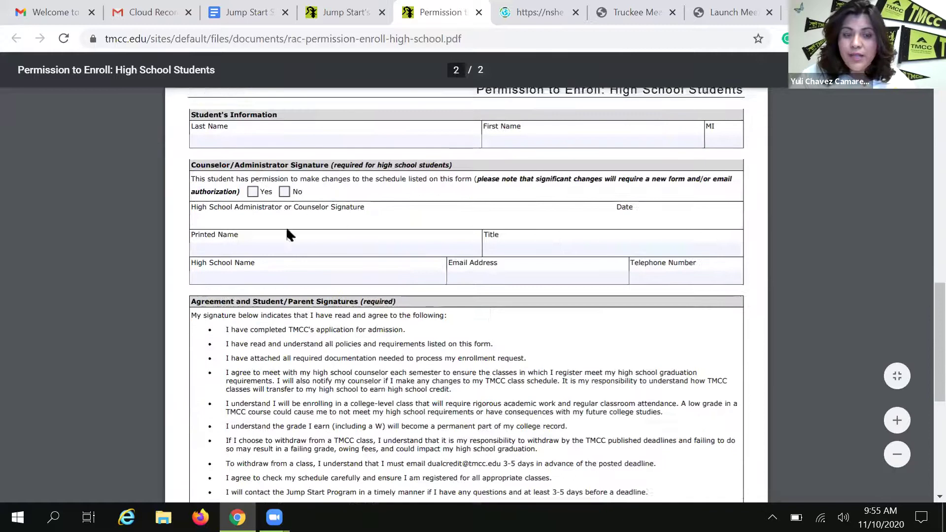
{"action": "scroll", "coordinate": [394, 275], "scroll_direction": "down", "scroll_amount": 6}
{"action": "scroll", "coordinate": [412, 290], "scroll_direction": "up", "scroll_amount": 6}
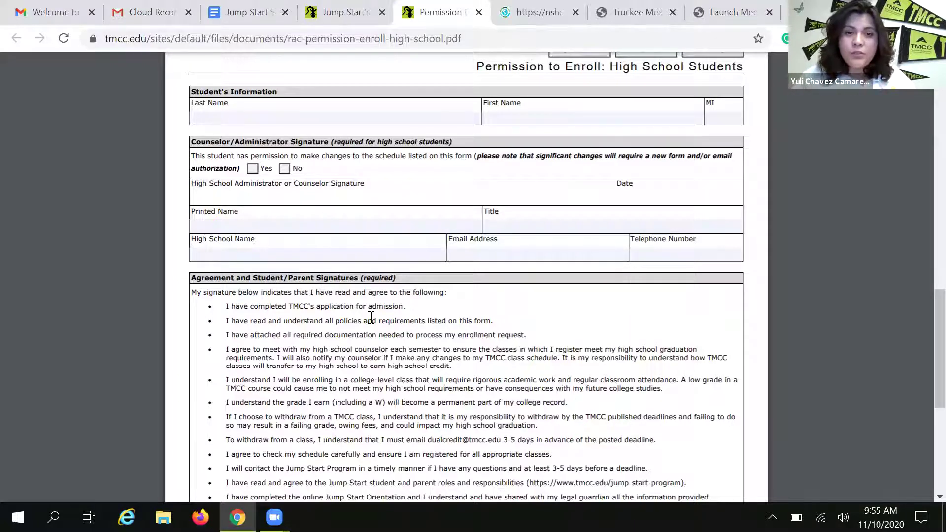
{"action": "scroll", "coordinate": [394, 317], "scroll_direction": "up", "scroll_amount": 10}
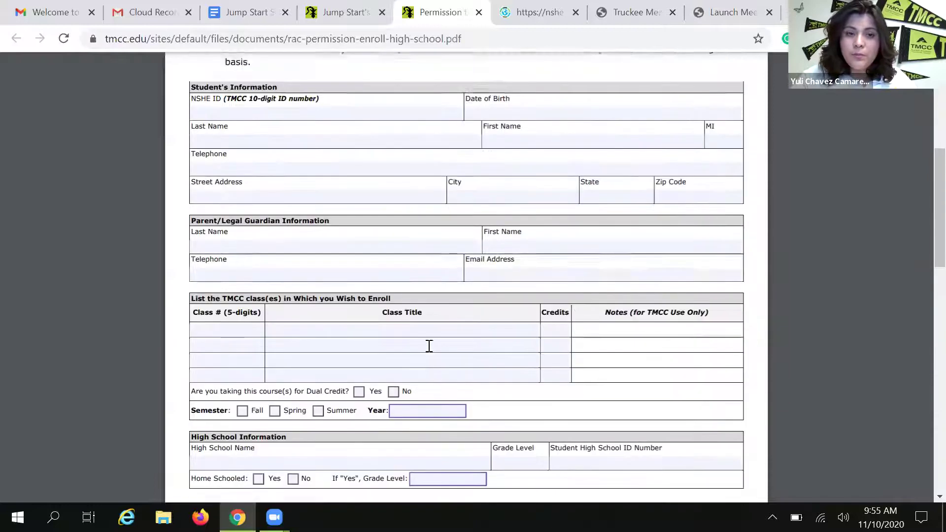
{"action": "scroll", "coordinate": [429, 346], "scroll_direction": "up", "scroll_amount": 2}
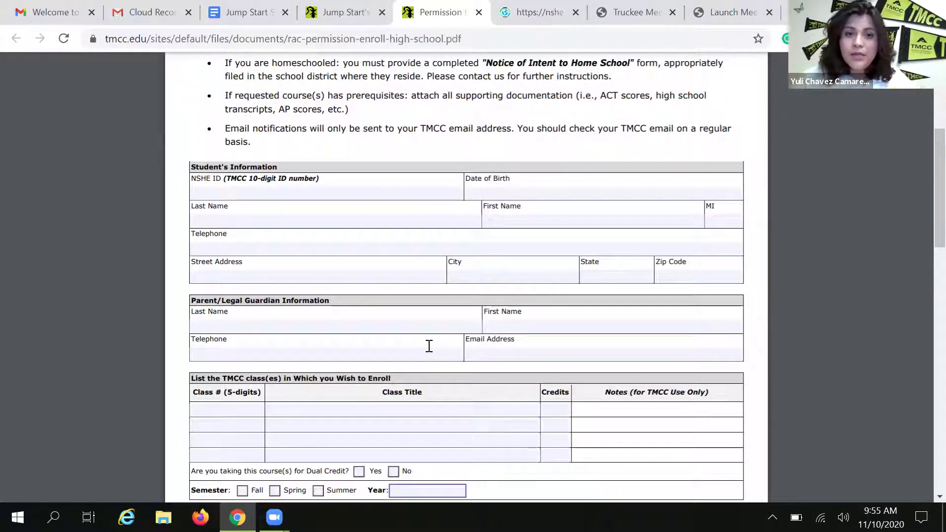
{"action": "scroll", "coordinate": [429, 346], "scroll_direction": "down", "scroll_amount": 1}
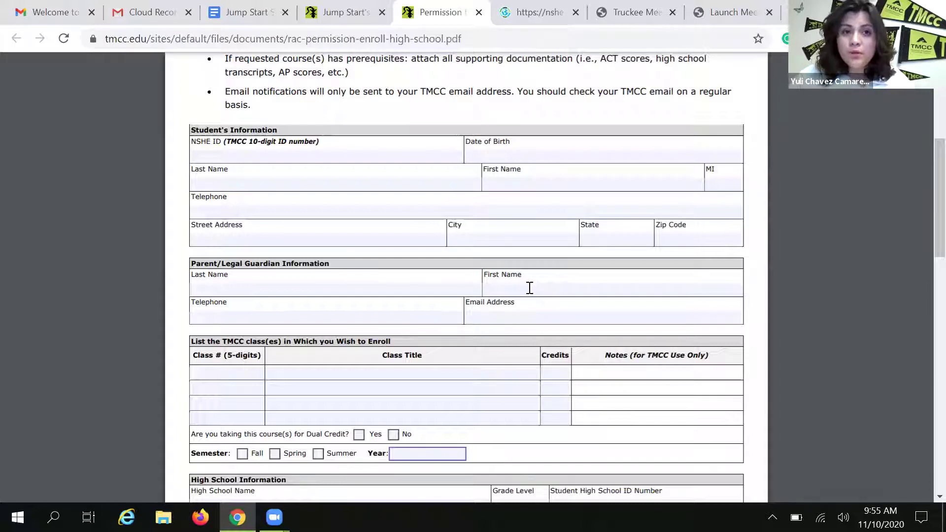
Back on the Jump Start page, open the online Permission to Enroll Form link
{"action": "left_click", "coordinate": [327, 6]}
{"action": "scroll", "coordinate": [126, 89], "scroll_direction": "down", "scroll_amount": 4}
{"action": "scroll", "coordinate": [250, 139], "scroll_direction": "up", "scroll_amount": 2}
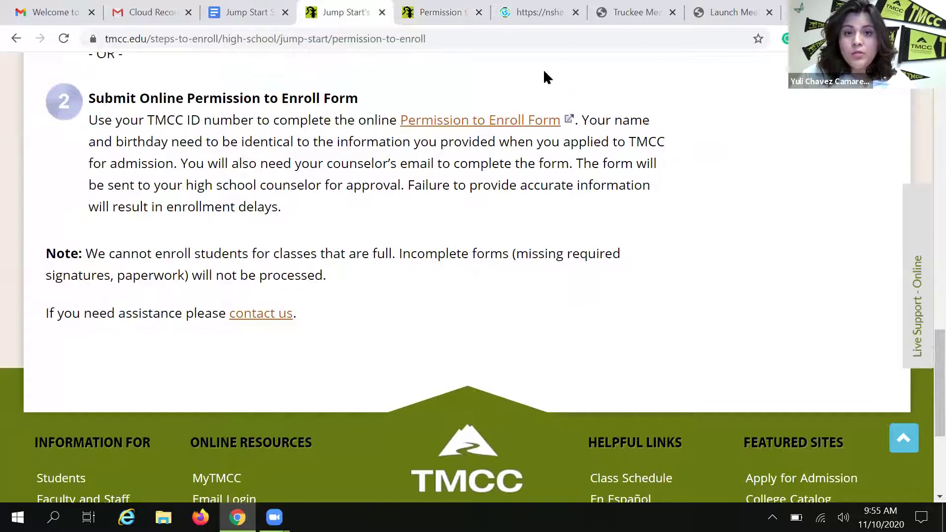
{"action": "scroll", "coordinate": [293, 190], "scroll_direction": "up", "scroll_amount": 1}
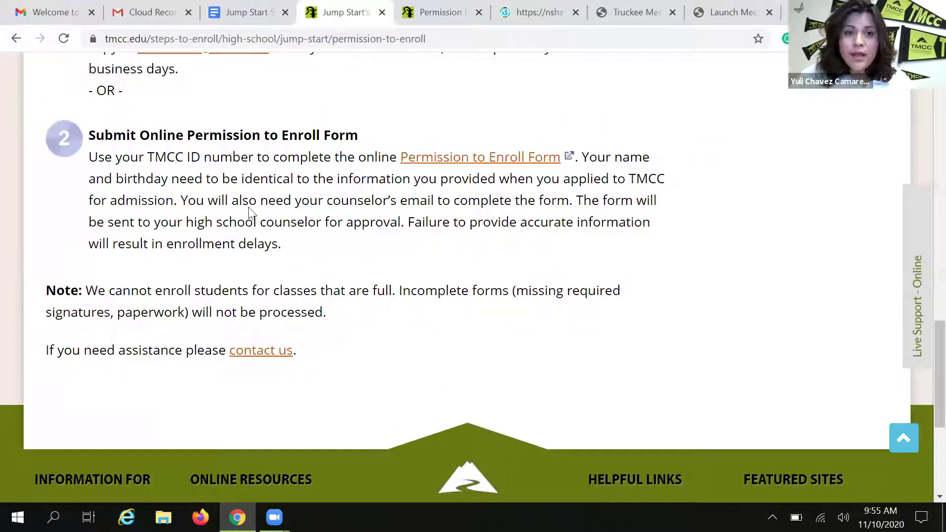
{"action": "left_click", "coordinate": [480, 158]}
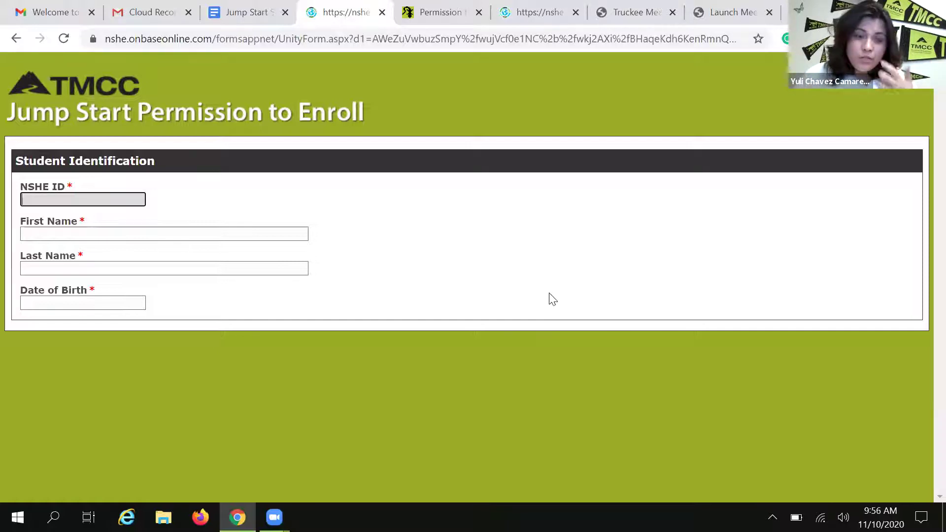
Enter the student's first name in the First Name field, dismissing the suggestion list
{"action": "left_click", "coordinate": [118, 235]}
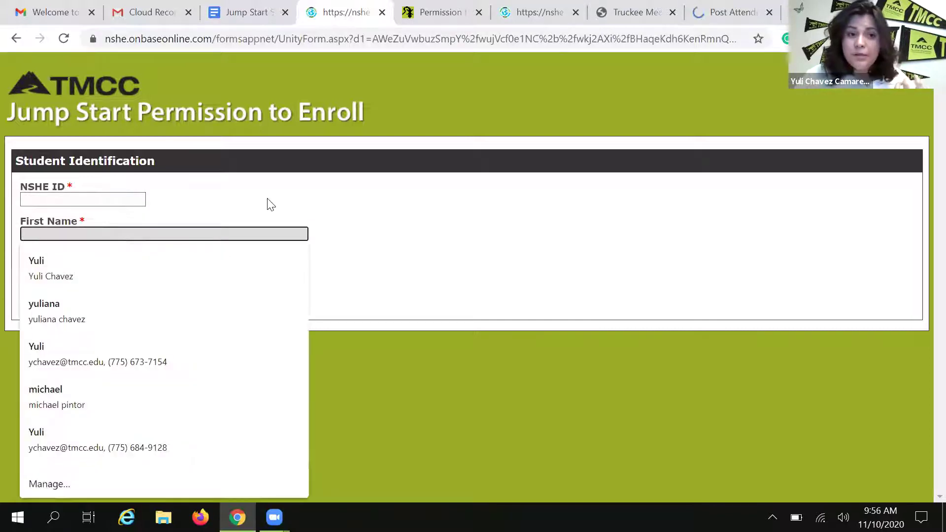
{"action": "left_click", "coordinate": [266, 202]}
{"action": "left_click", "coordinate": [174, 231]}
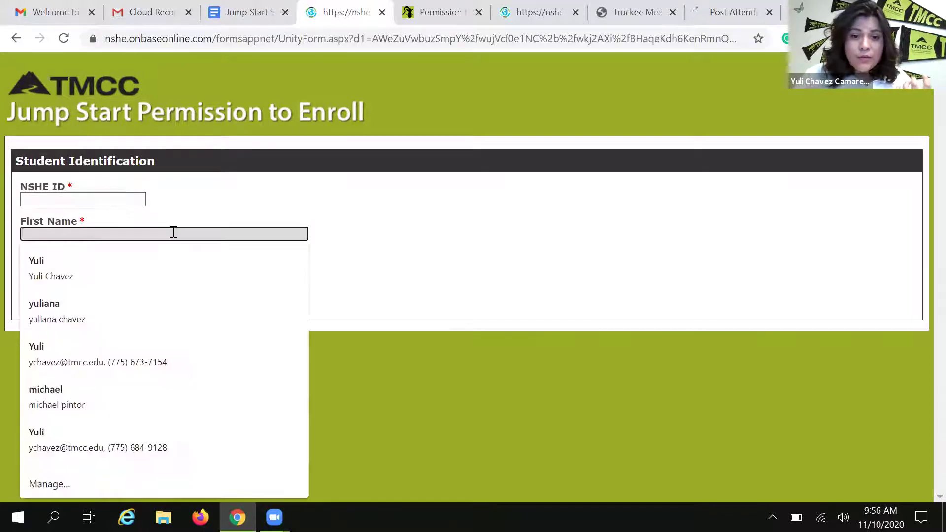
{"action": "left_click", "coordinate": [282, 212]}
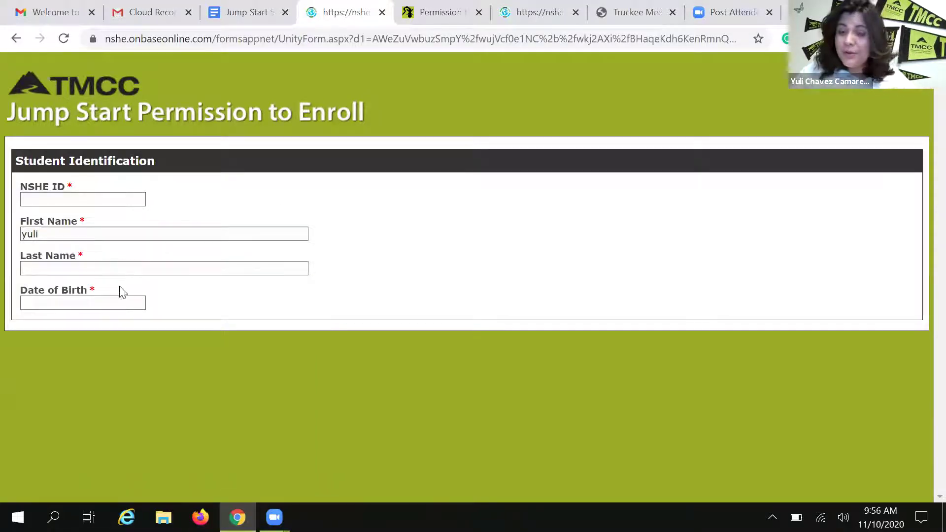
{"action": "left_click", "coordinate": [145, 232]}
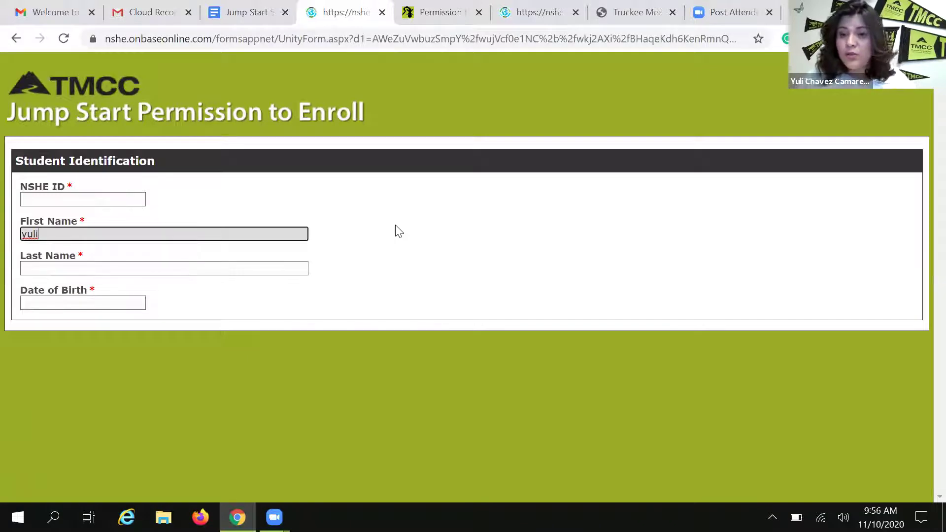
{"action": "left_click", "coordinate": [250, 236]}
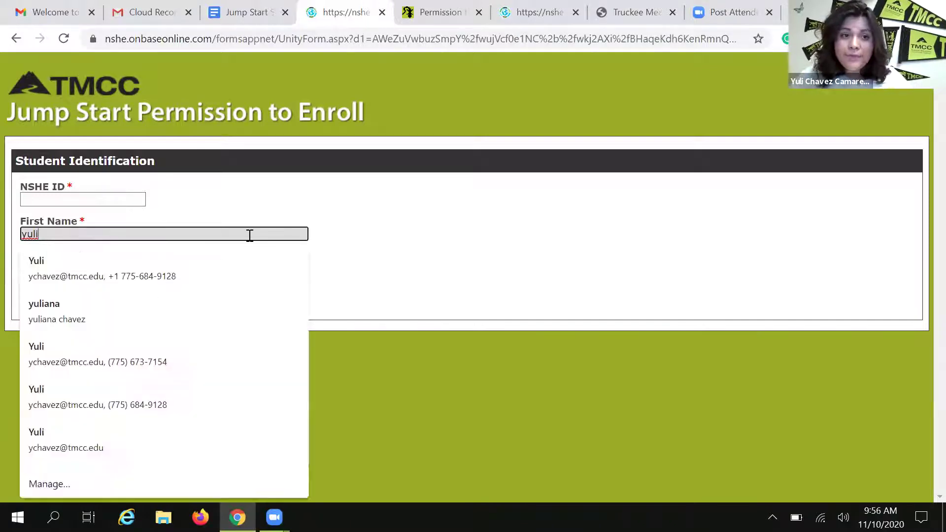
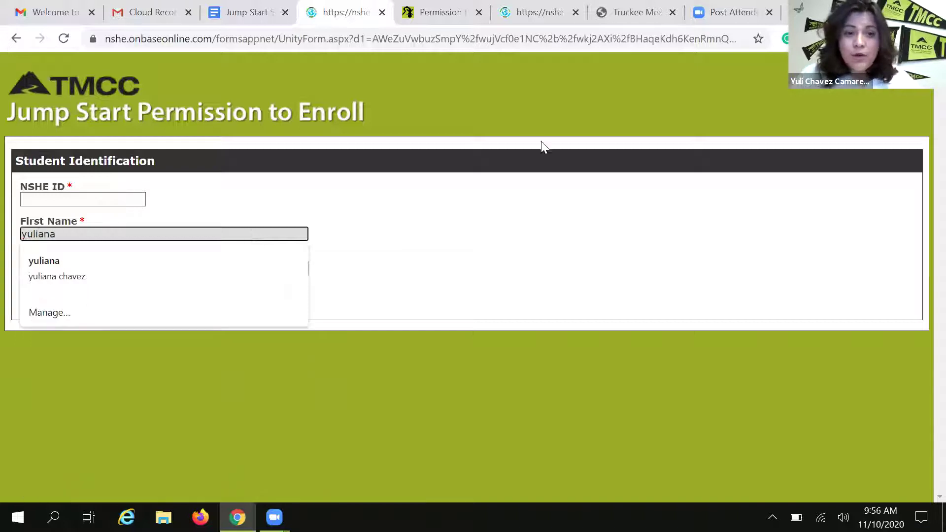
Enter the student's two-part last name, dismissing the invalid fields alert along the way
{"action": "key", "text": "Tab"}
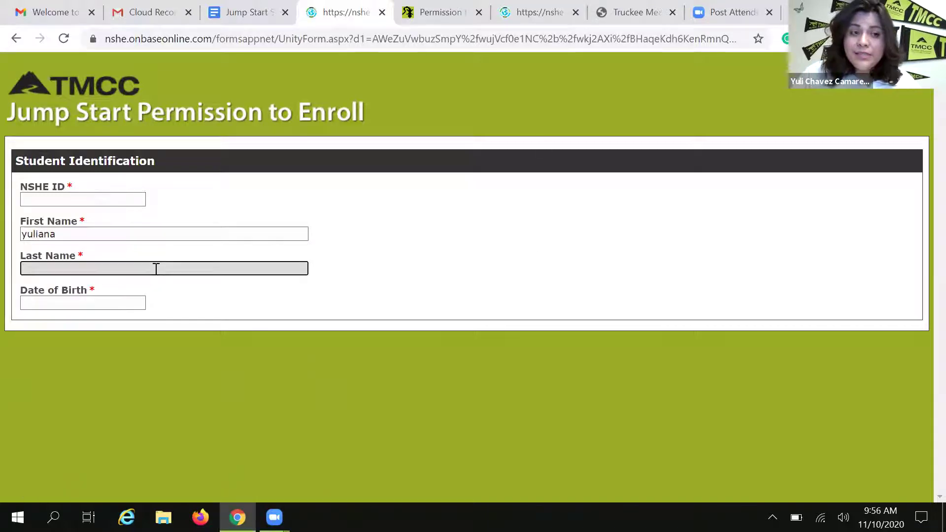
{"action": "key", "text": "Return"}
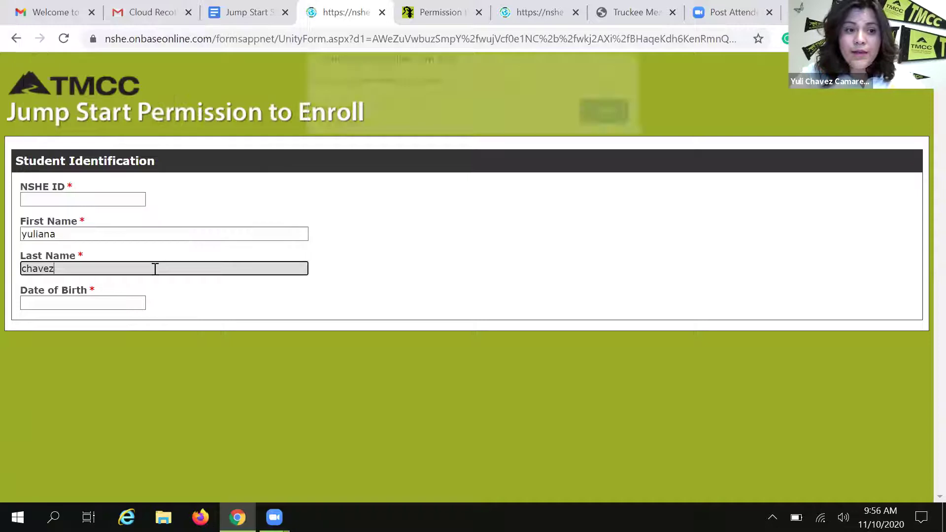
{"action": "left_click", "coordinate": [602, 125]}
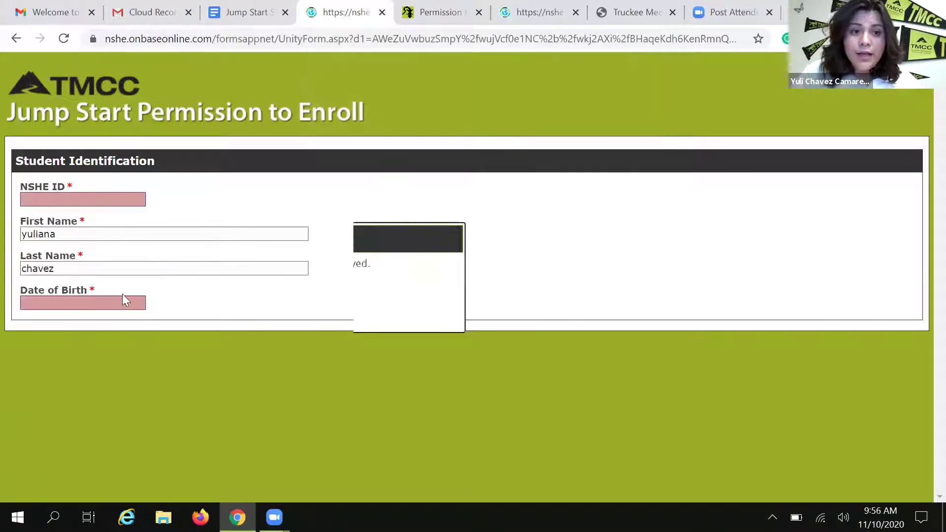
{"action": "left_click", "coordinate": [97, 273]}
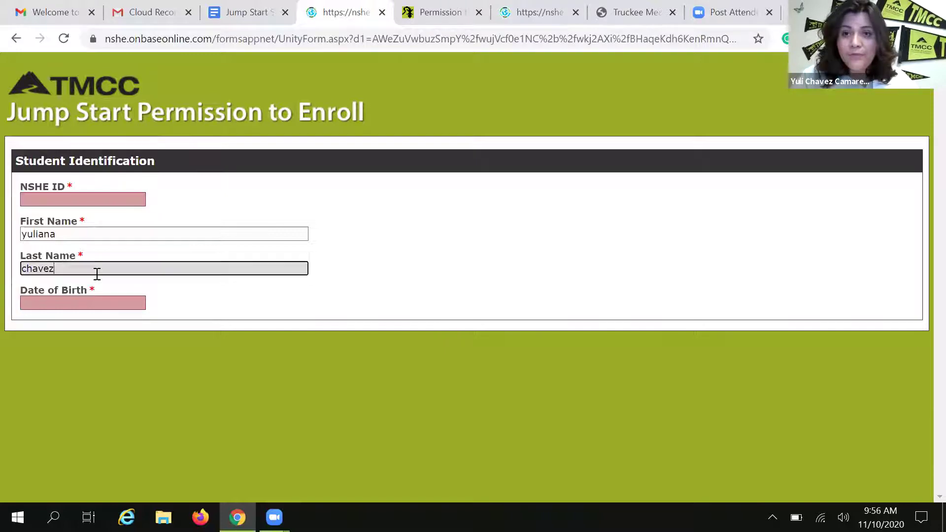
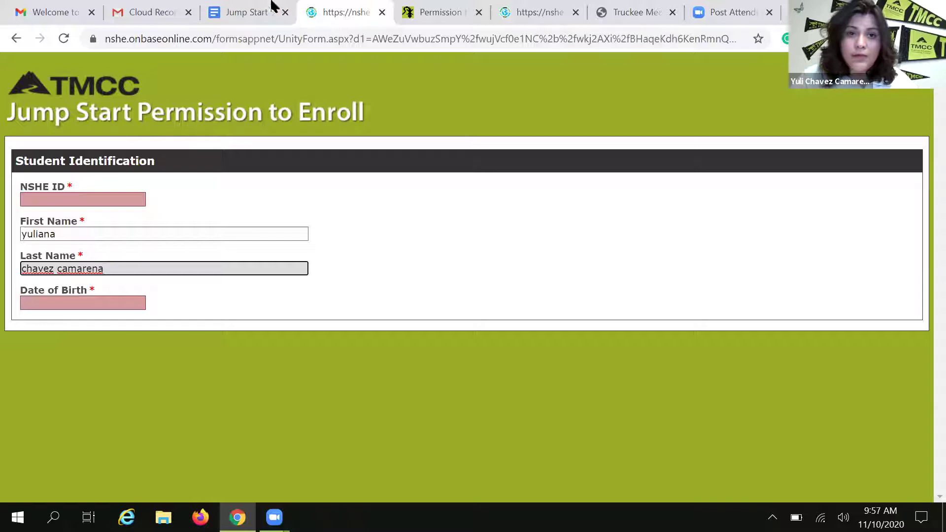
On the full permission form, view the homeschool choices without answering and scroll through High School Information
{"action": "left_click", "coordinate": [527, 18]}
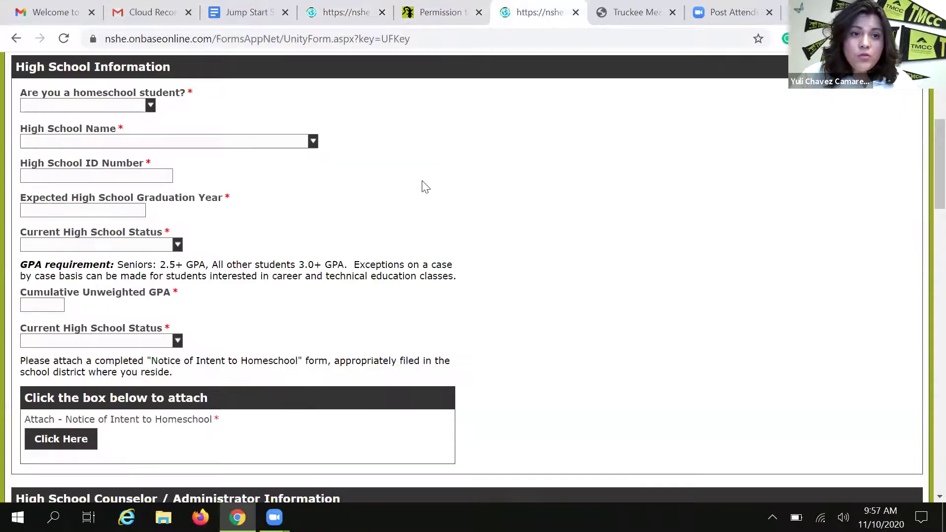
{"action": "scroll", "coordinate": [443, 250], "scroll_direction": "down", "scroll_amount": 1}
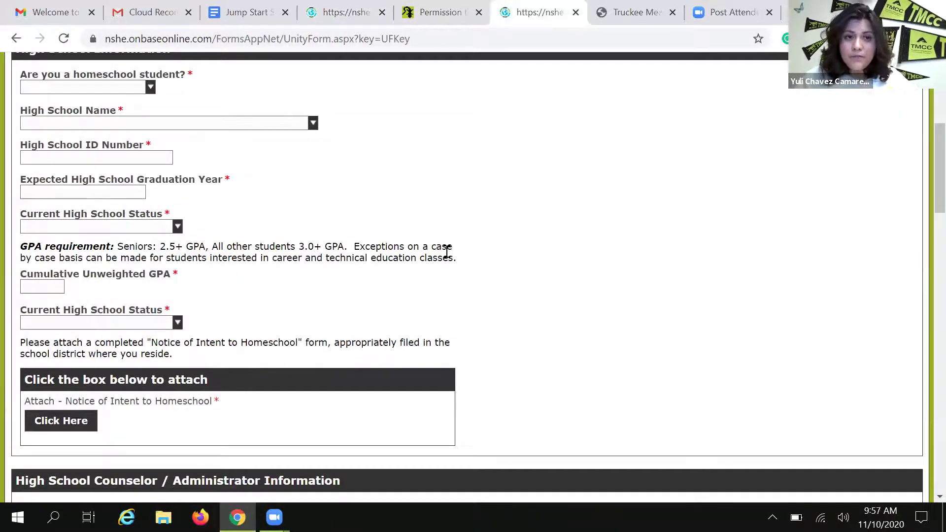
{"action": "scroll", "coordinate": [446, 252], "scroll_direction": "up", "scroll_amount": 1}
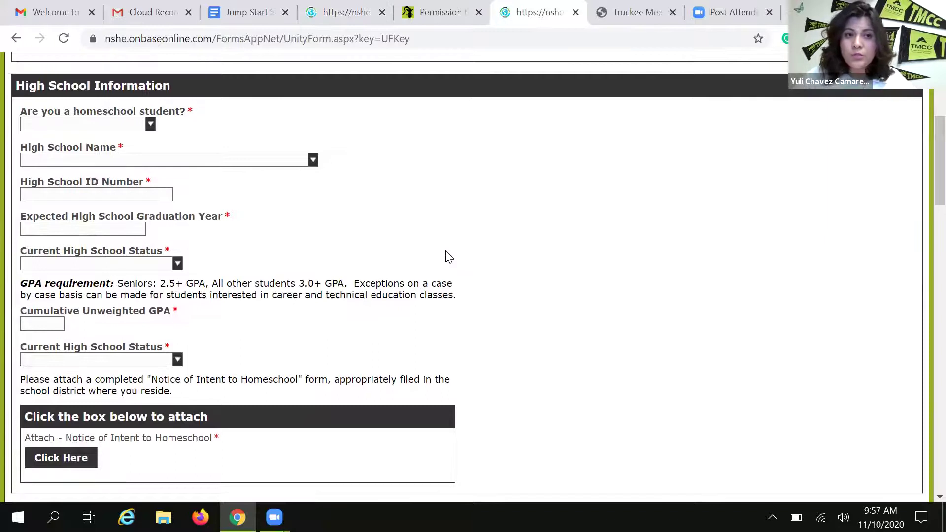
{"action": "left_click", "coordinate": [150, 131]}
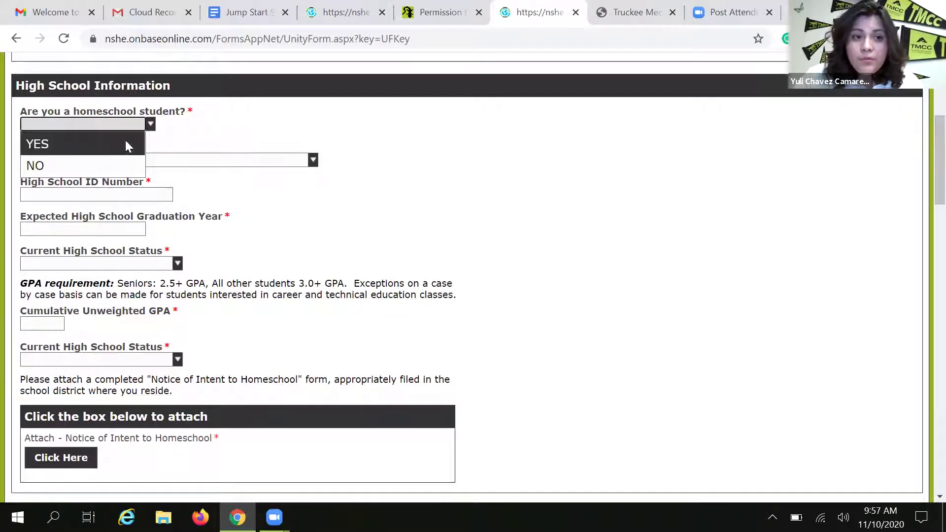
{"action": "left_click", "coordinate": [266, 143]}
{"action": "left_click", "coordinate": [150, 129]}
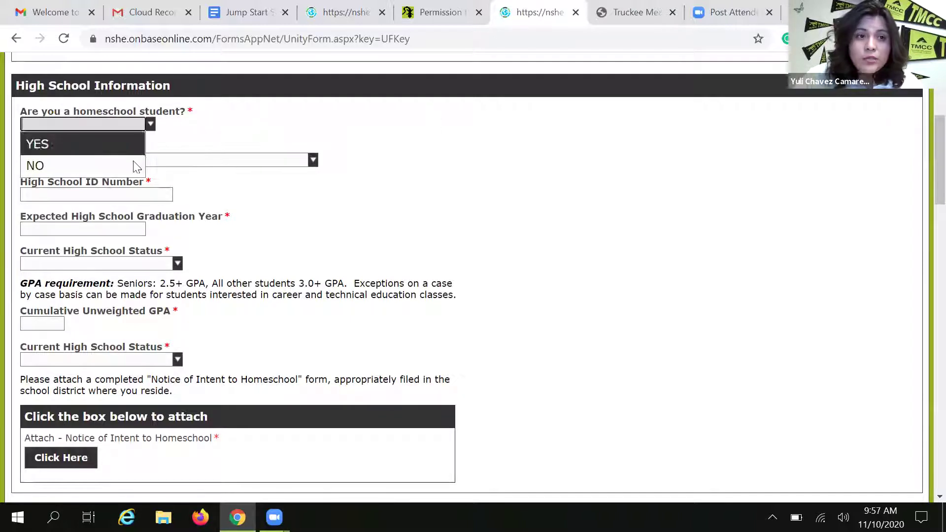
{"action": "left_click", "coordinate": [298, 139]}
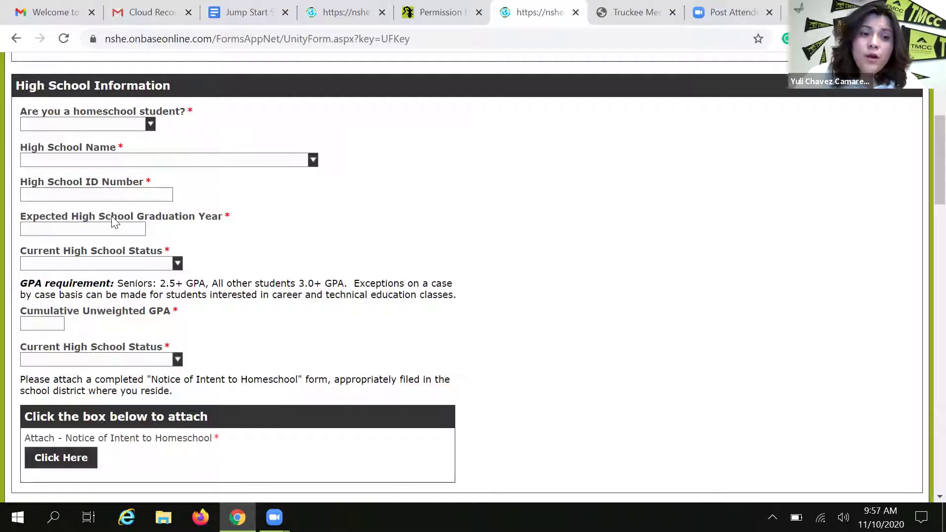
{"action": "scroll", "coordinate": [111, 197], "scroll_direction": "down", "scroll_amount": 2}
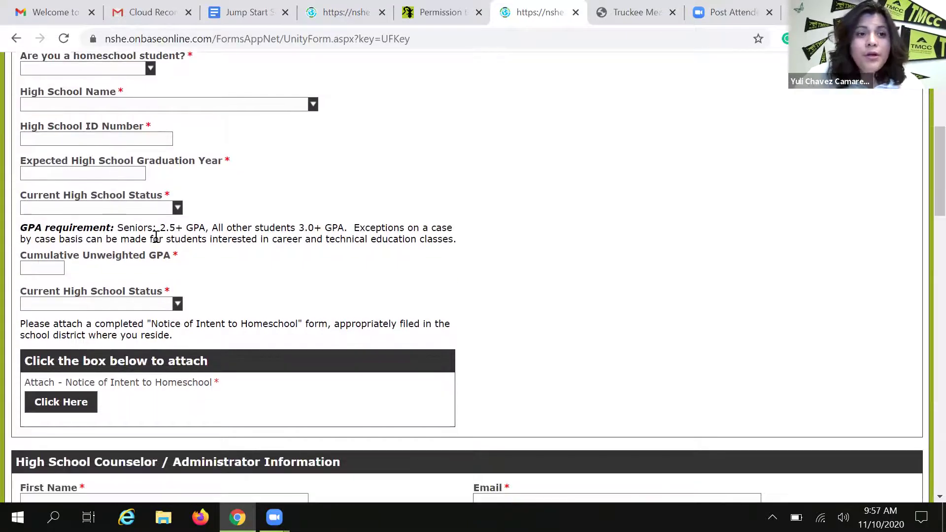
{"action": "scroll", "coordinate": [84, 214], "scroll_direction": "down", "scroll_amount": 2}
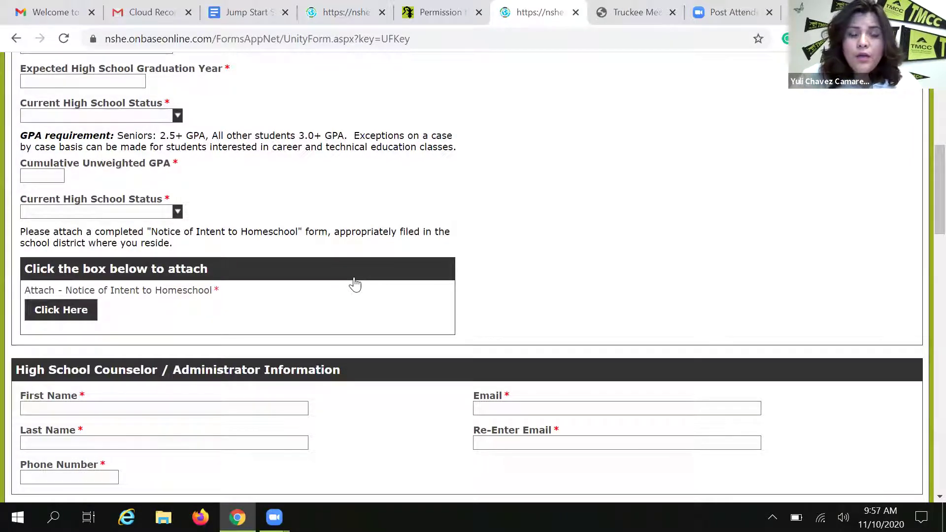
{"action": "scroll", "coordinate": [356, 285], "scroll_direction": "down", "scroll_amount": 1}
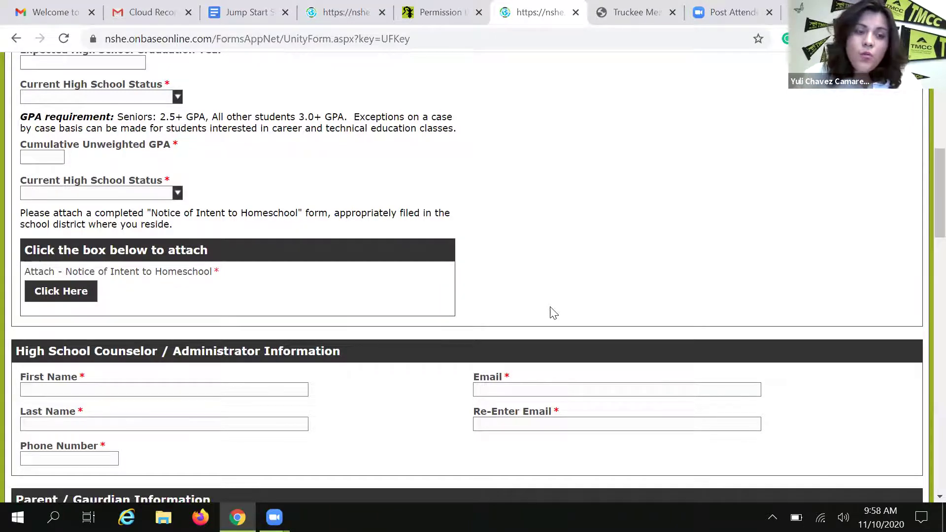
{"action": "scroll", "coordinate": [554, 313], "scroll_direction": "down", "scroll_amount": 3}
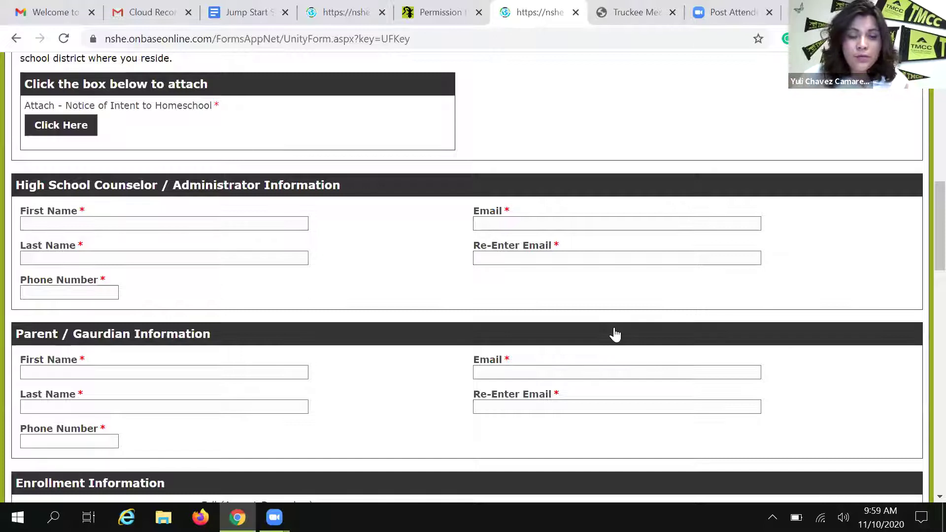
{"action": "scroll", "coordinate": [615, 336], "scroll_direction": "down", "scroll_amount": 2}
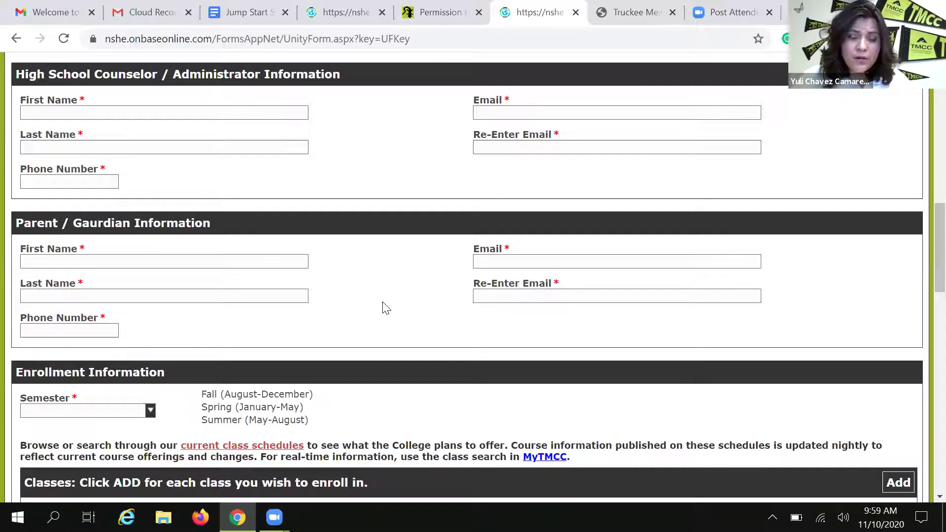
Choose Spring in the Enrollment Information Semester dropdown
{"action": "scroll", "coordinate": [386, 311], "scroll_direction": "down", "scroll_amount": 4}
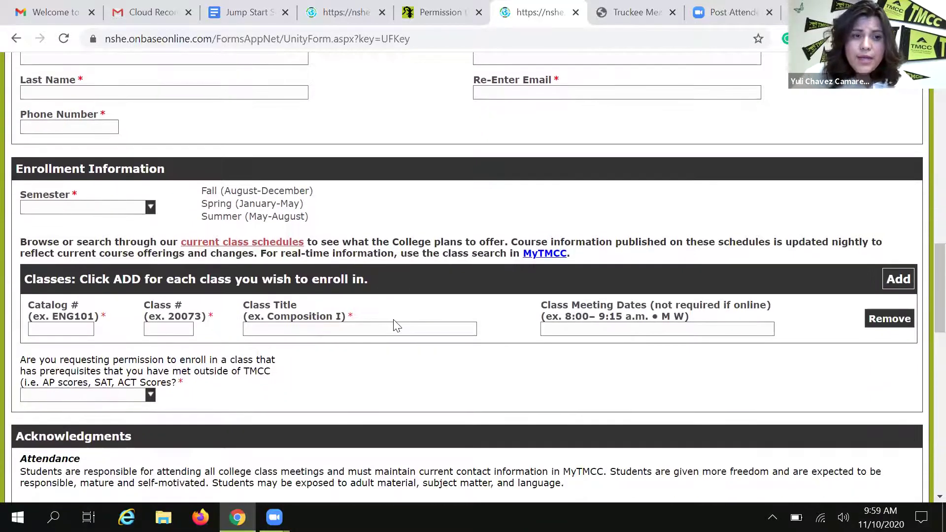
{"action": "scroll", "coordinate": [150, 210], "scroll_direction": "down", "scroll_amount": 1}
{"action": "left_click", "coordinate": [151, 192]}
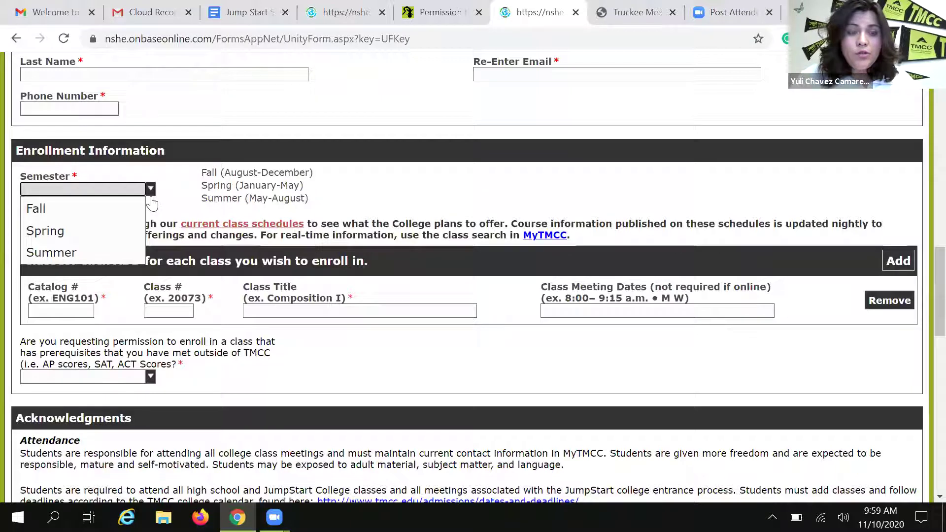
{"action": "left_click", "coordinate": [84, 241]}
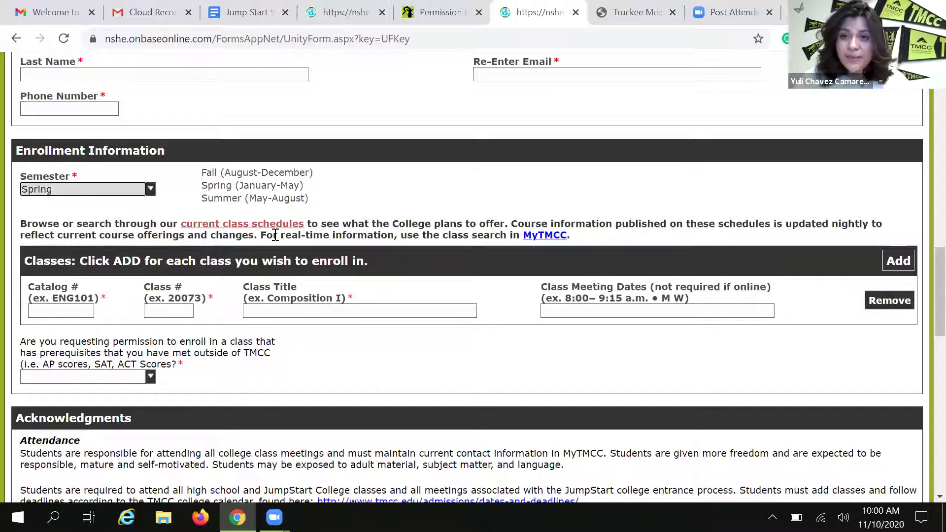
{"action": "left_click", "coordinate": [152, 191]}
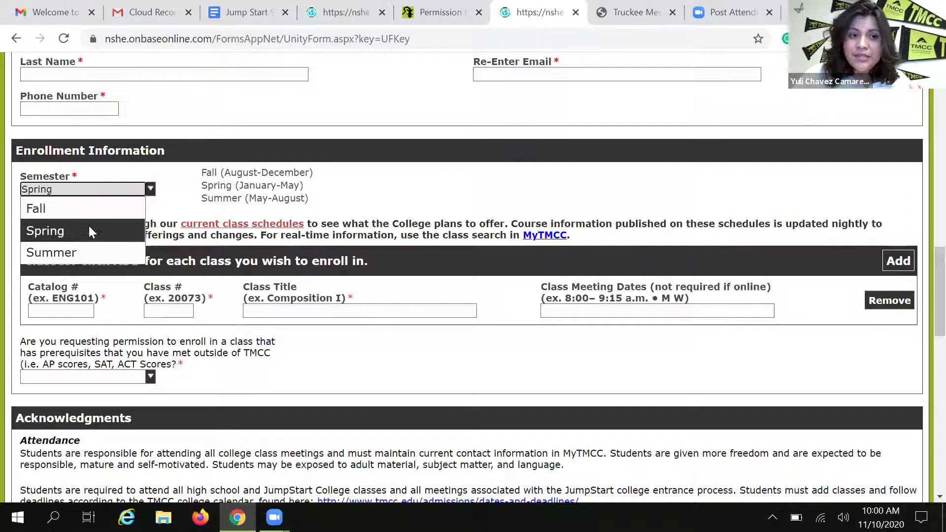
{"action": "scroll", "coordinate": [89, 226], "scroll_direction": "down", "scroll_amount": 1}
{"action": "left_click", "coordinate": [378, 182]}
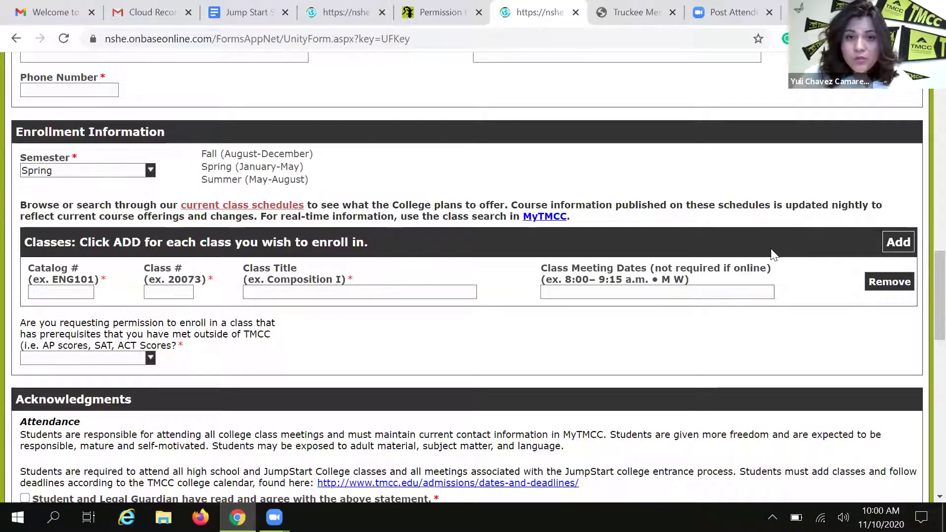
Set up three blank class rows, then select My.TMCC.Edu in the Steps to Enroll doc
{"action": "left_click", "coordinate": [896, 242]}
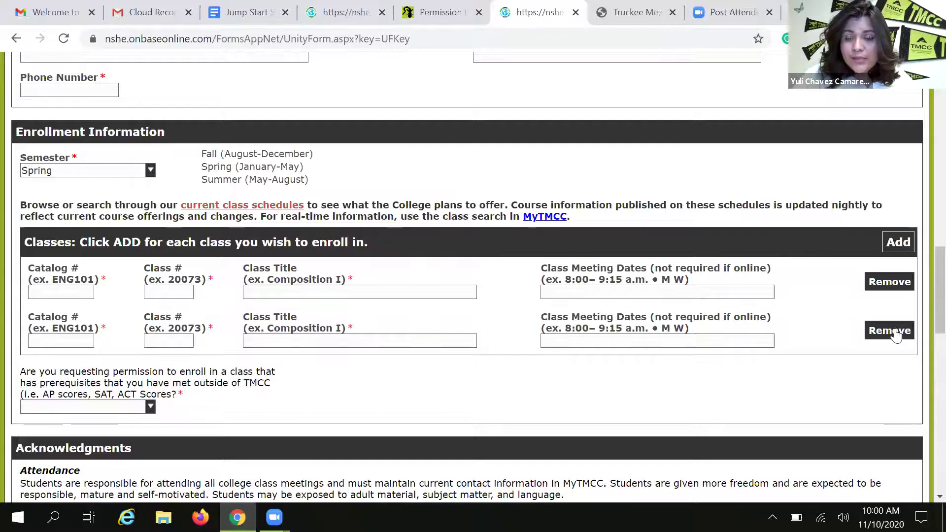
{"action": "left_click", "coordinate": [890, 281]}
{"action": "left_click", "coordinate": [897, 243]}
{"action": "left_click", "coordinate": [897, 243]}
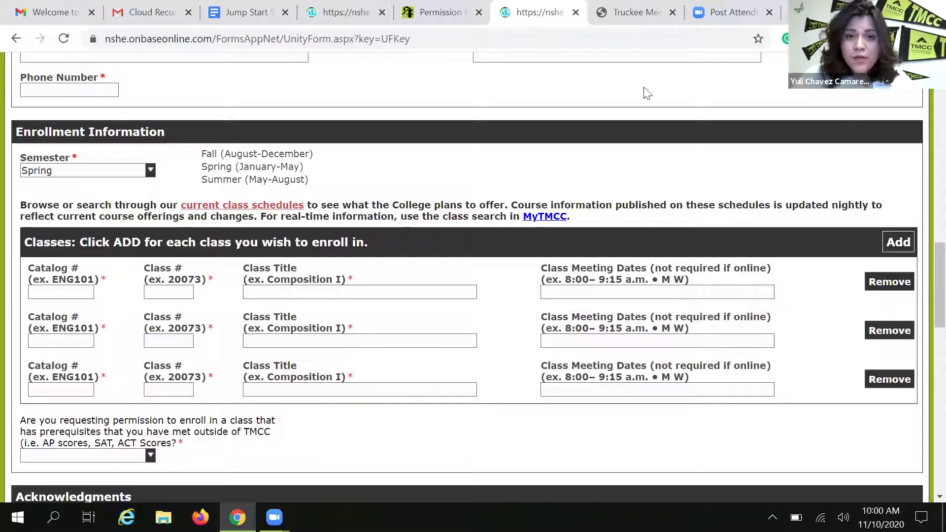
{"action": "left_click", "coordinate": [222, 12]}
{"action": "left_click_drag", "start_coordinate": [594, 309], "coordinate": [456, 301]}
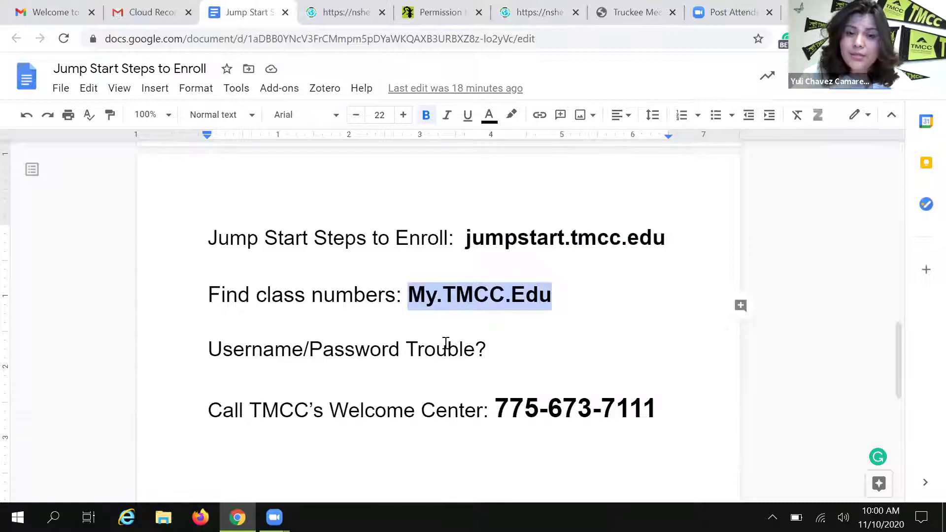